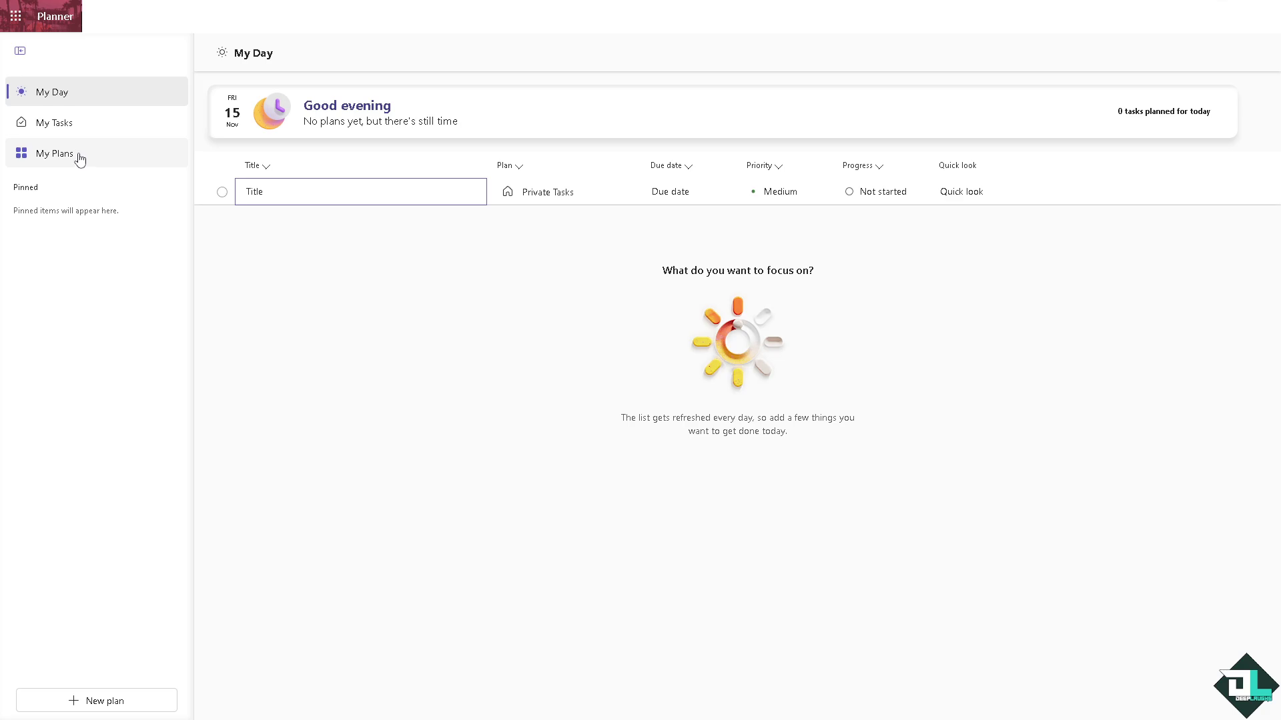
# - Open the 'How to Use Microsoft Planner for Onboarding' plan from My Plans
pyautogui.click(81, 157)
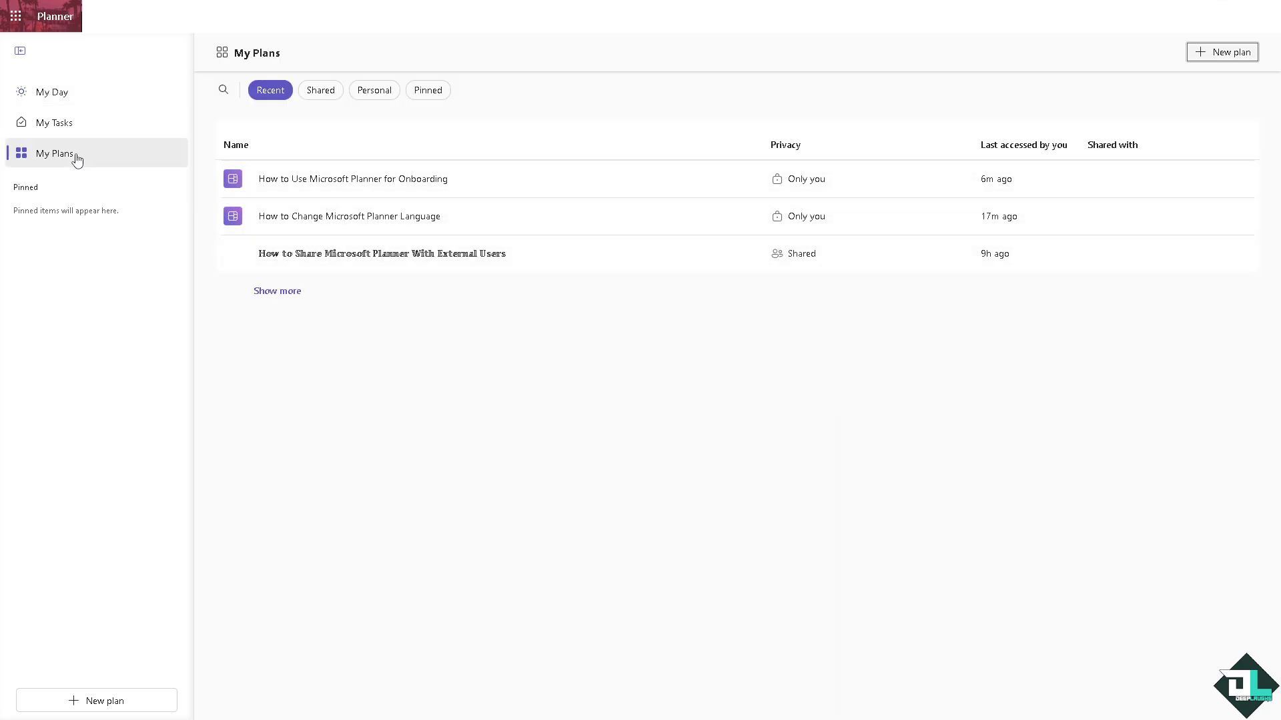
pyautogui.click(376, 182)
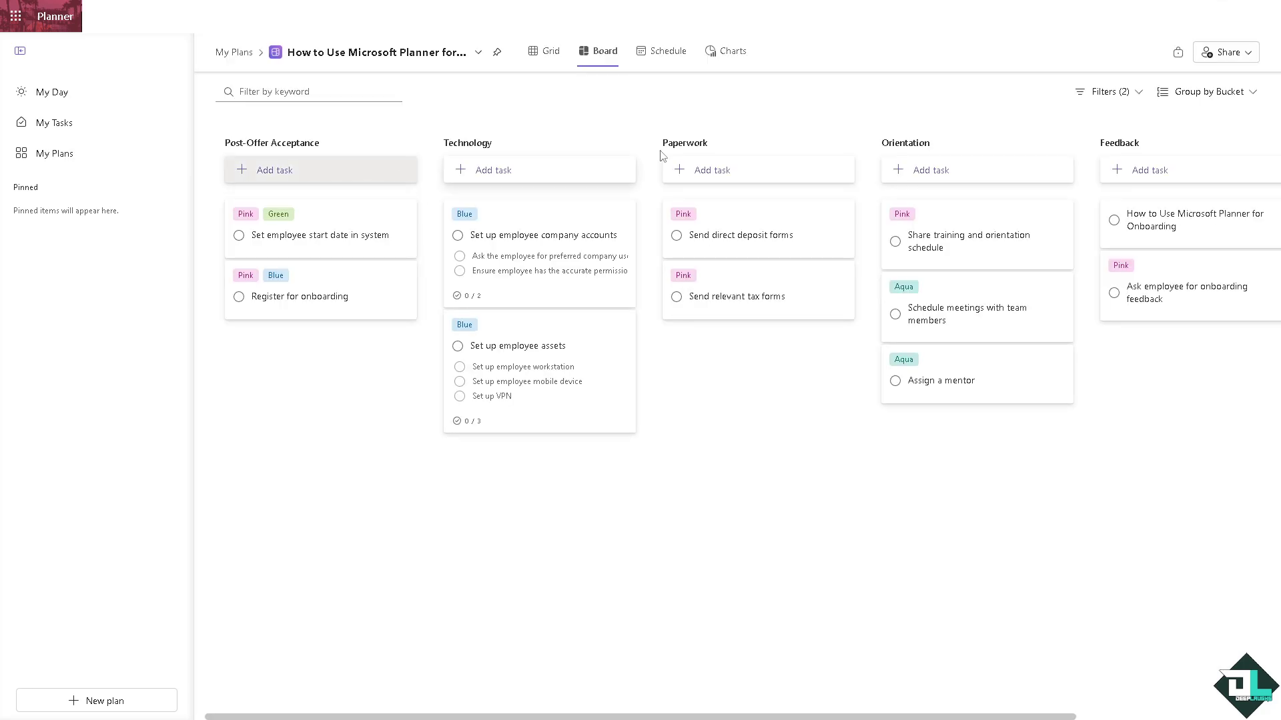
pyautogui.click(463, 57)
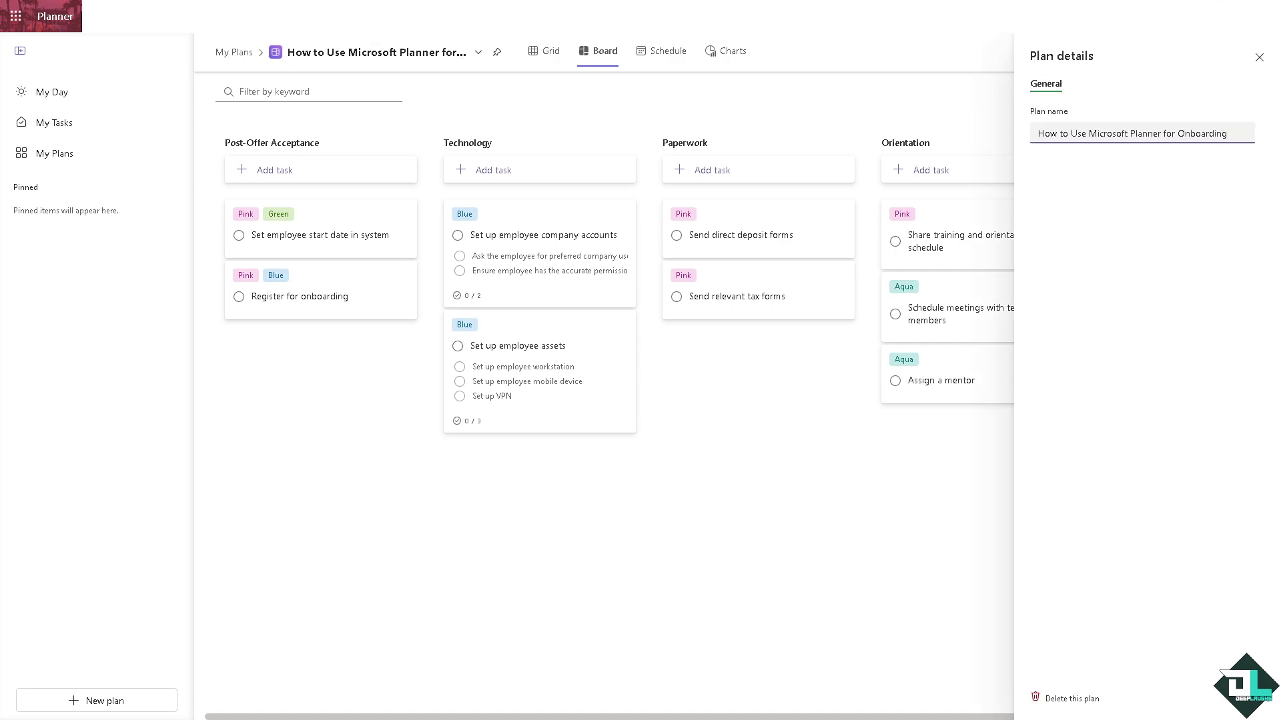
pyautogui.click(375, 91)
pyautogui.click(478, 52)
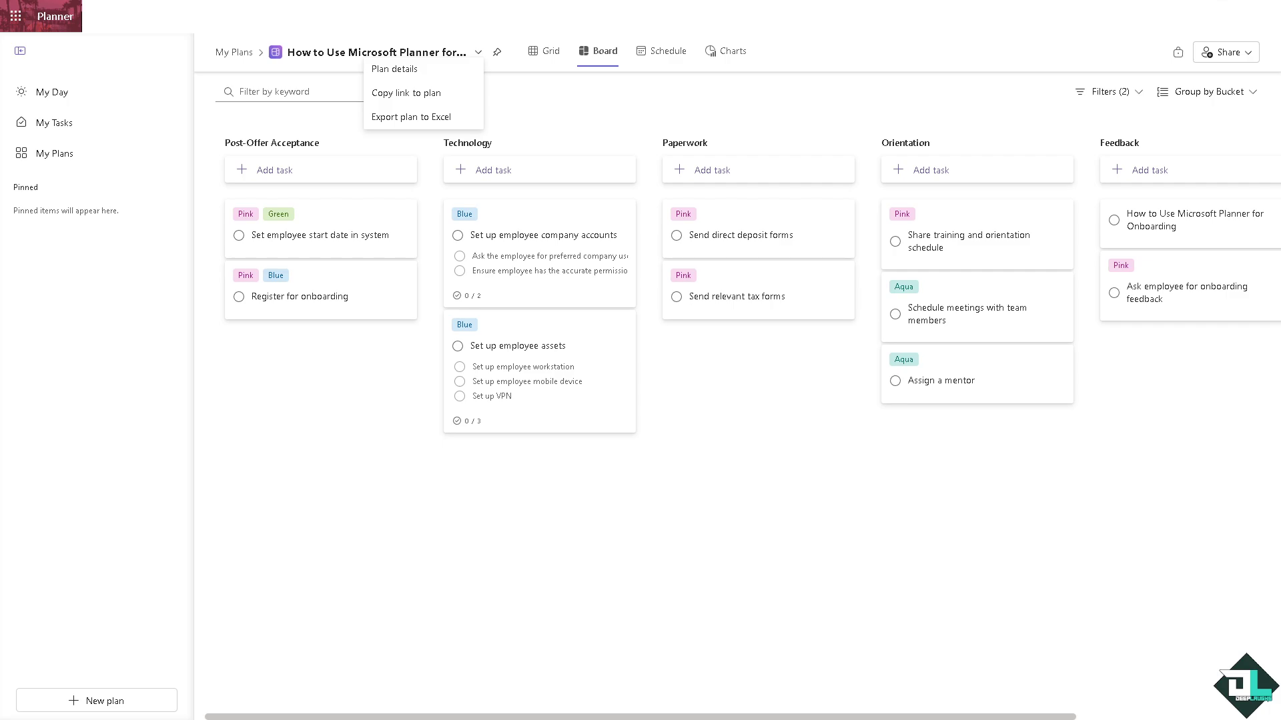
pyautogui.click(325, 369)
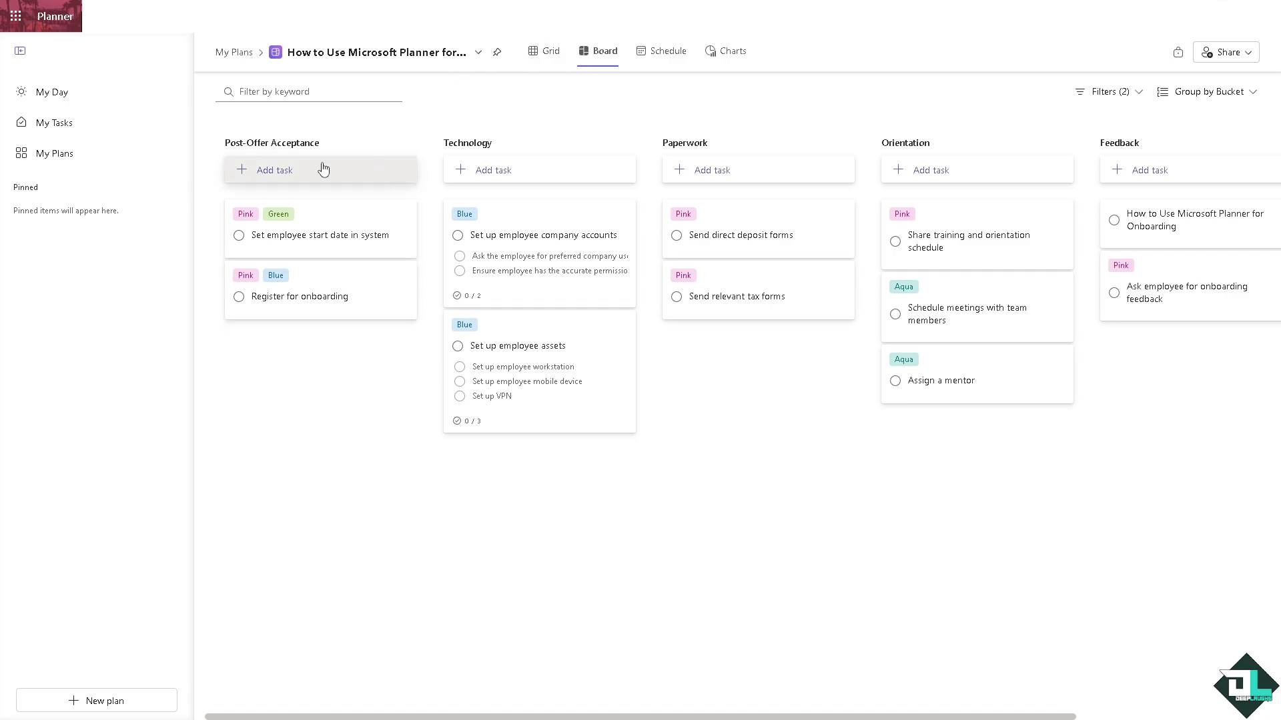
# - Start copying the 'Set employee start date in system' task, including assignment, progress and dates
pyautogui.click(410, 145)
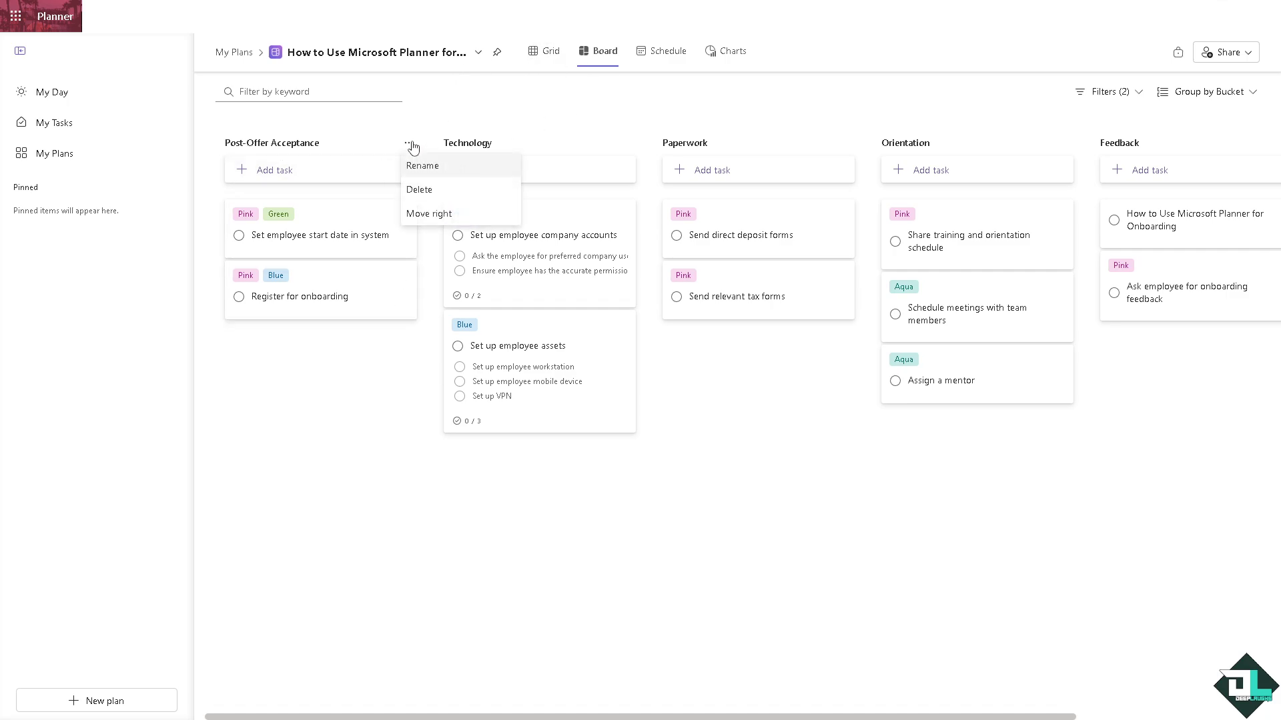
pyautogui.click(316, 235)
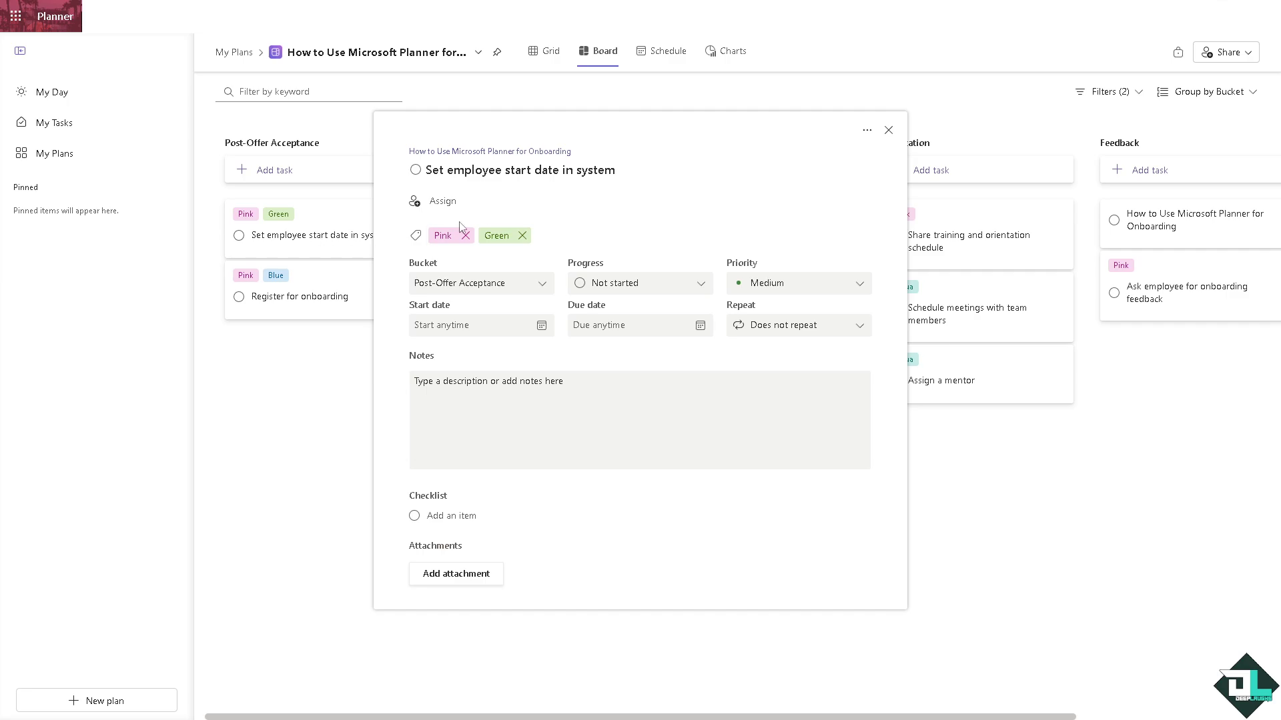
pyautogui.click(867, 130)
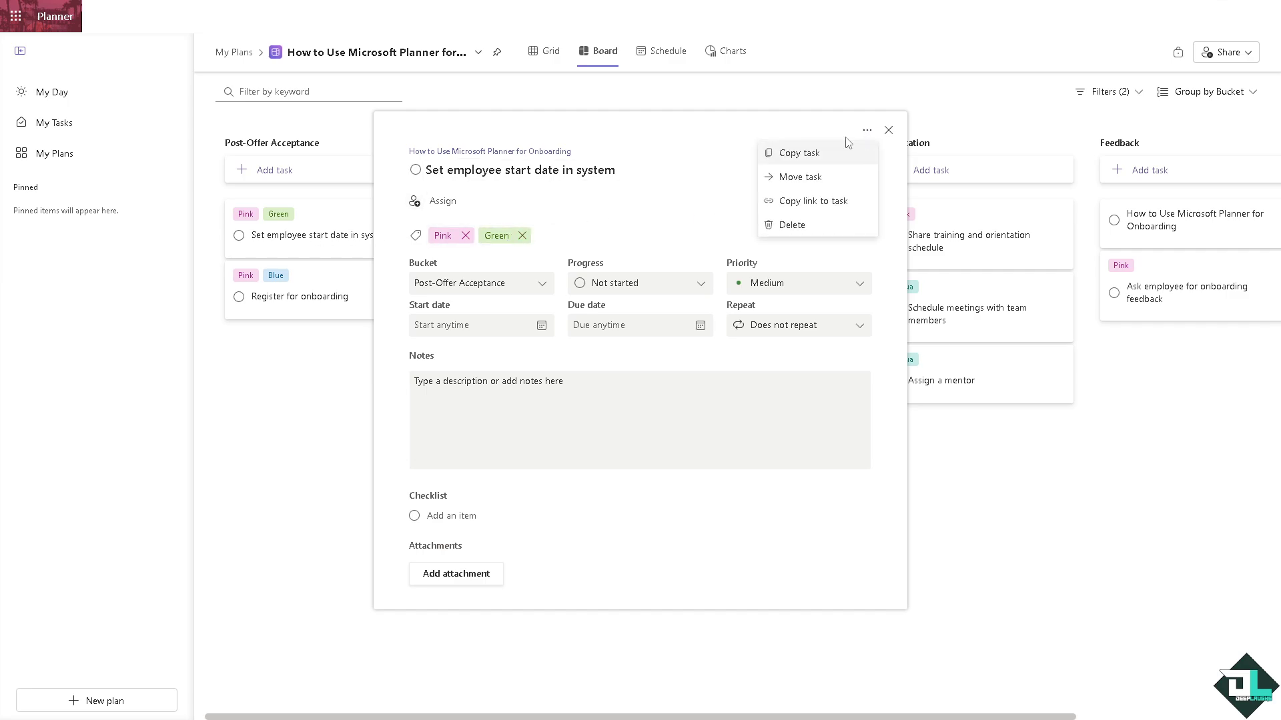
pyautogui.click(820, 157)
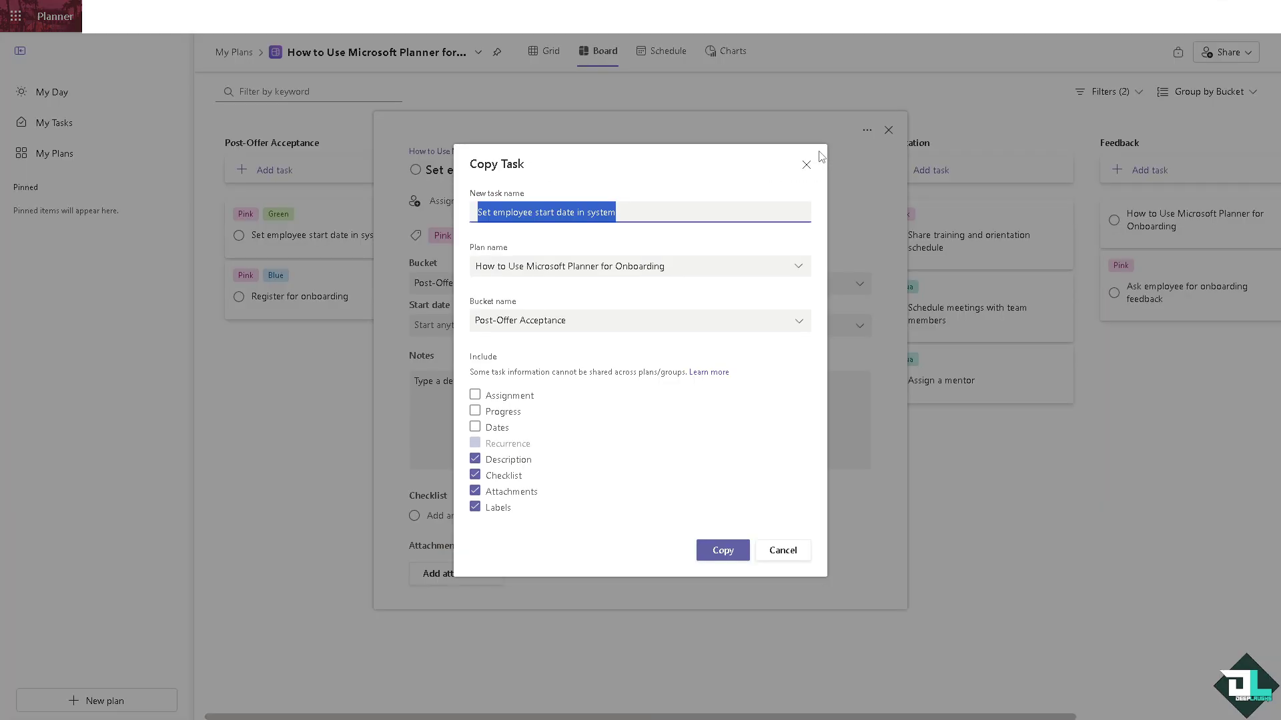
pyautogui.click(501, 396)
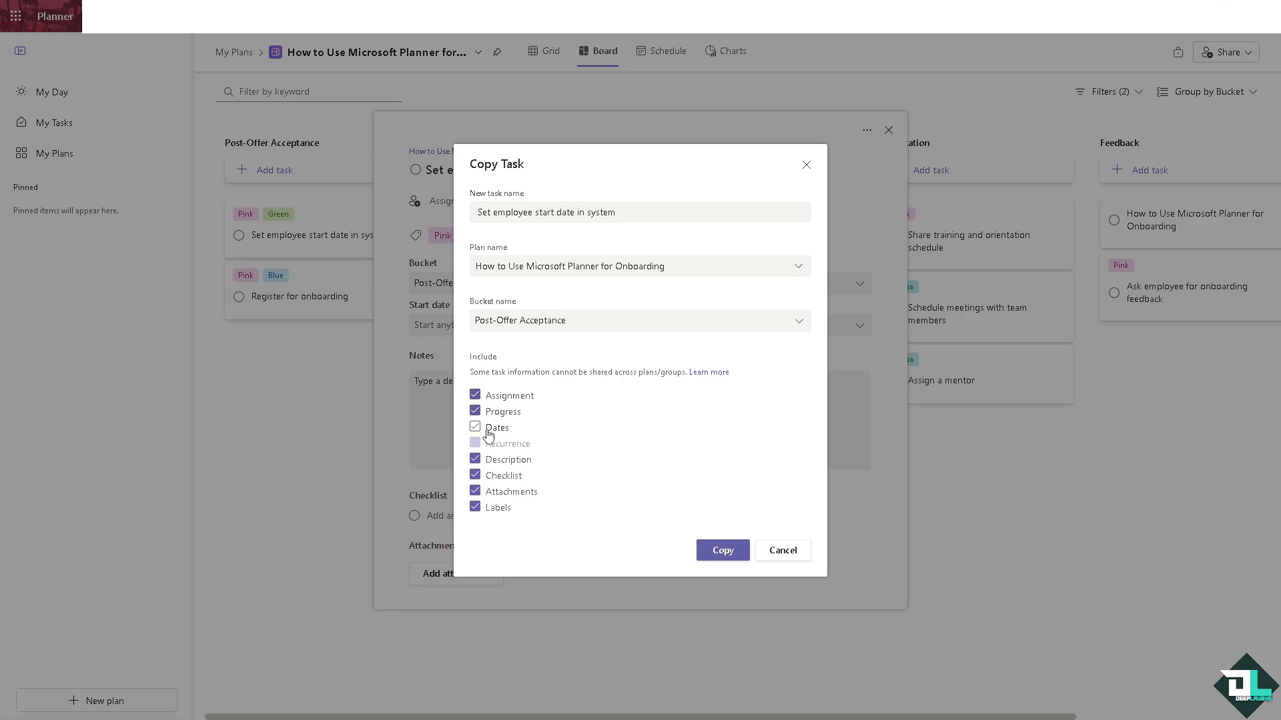
pyautogui.click(490, 429)
# - Name the copy 'BACK UP' and create it
pyautogui.moveTo(640, 212); pyautogui.dragTo(476, 215)
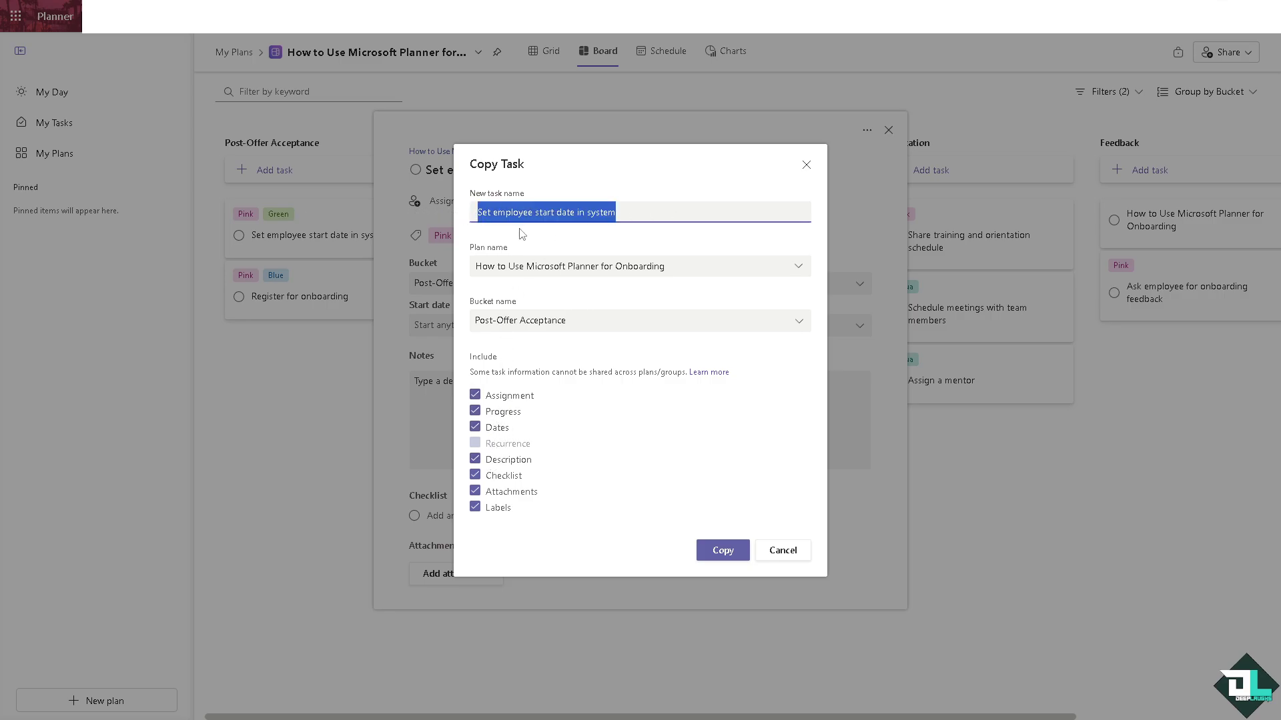
pyautogui.write('BACL UP')
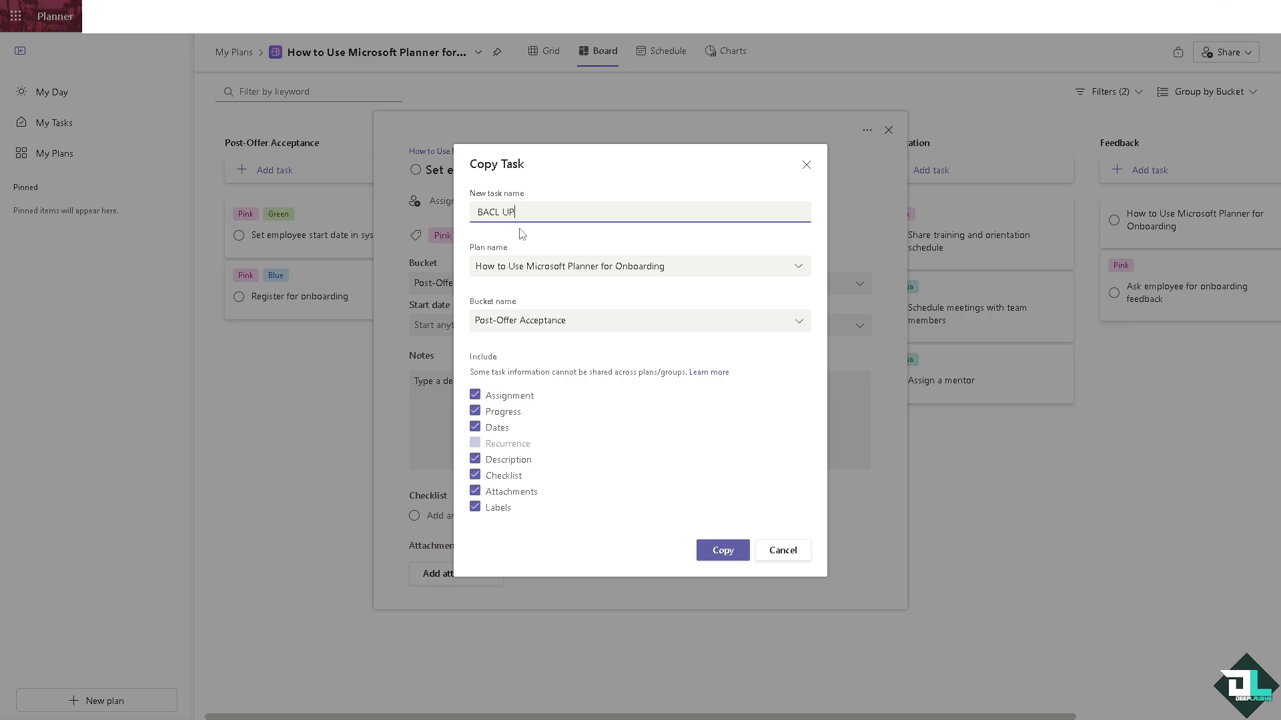
pyautogui.hotkey('ctrl', 'a')
pyautogui.write('BACK UP')
pyautogui.hotkey('ctrl', 'a')
pyautogui.hotkey('ctrl', 'c')
pyautogui.press('Tab')
pyautogui.hotkey('ctrl', 'v')
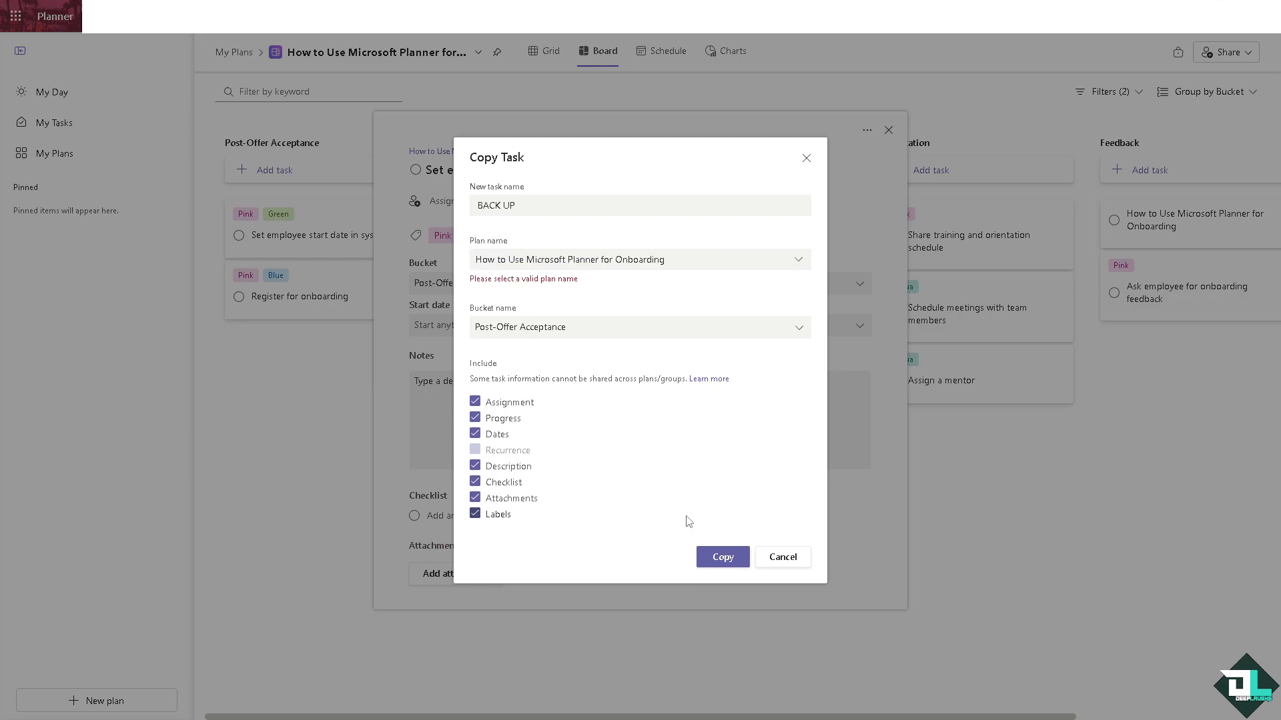
pyautogui.doubleClick(660, 259)
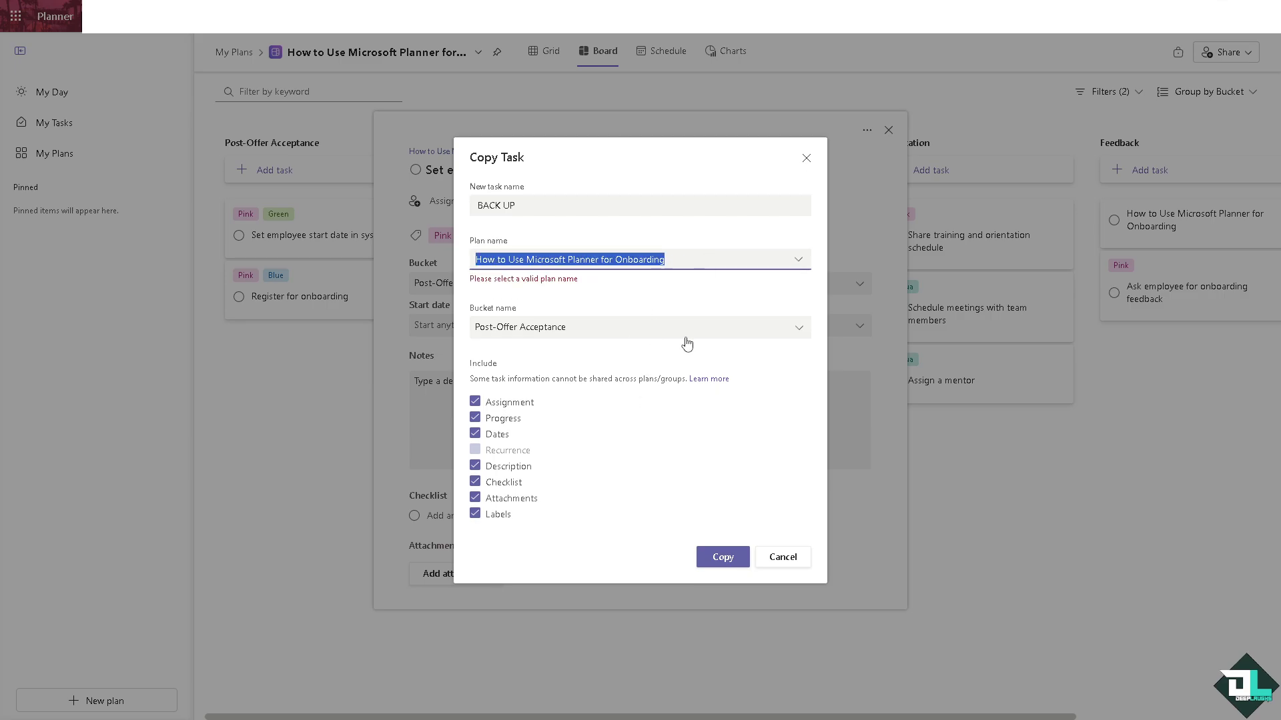
pyautogui.click(723, 557)
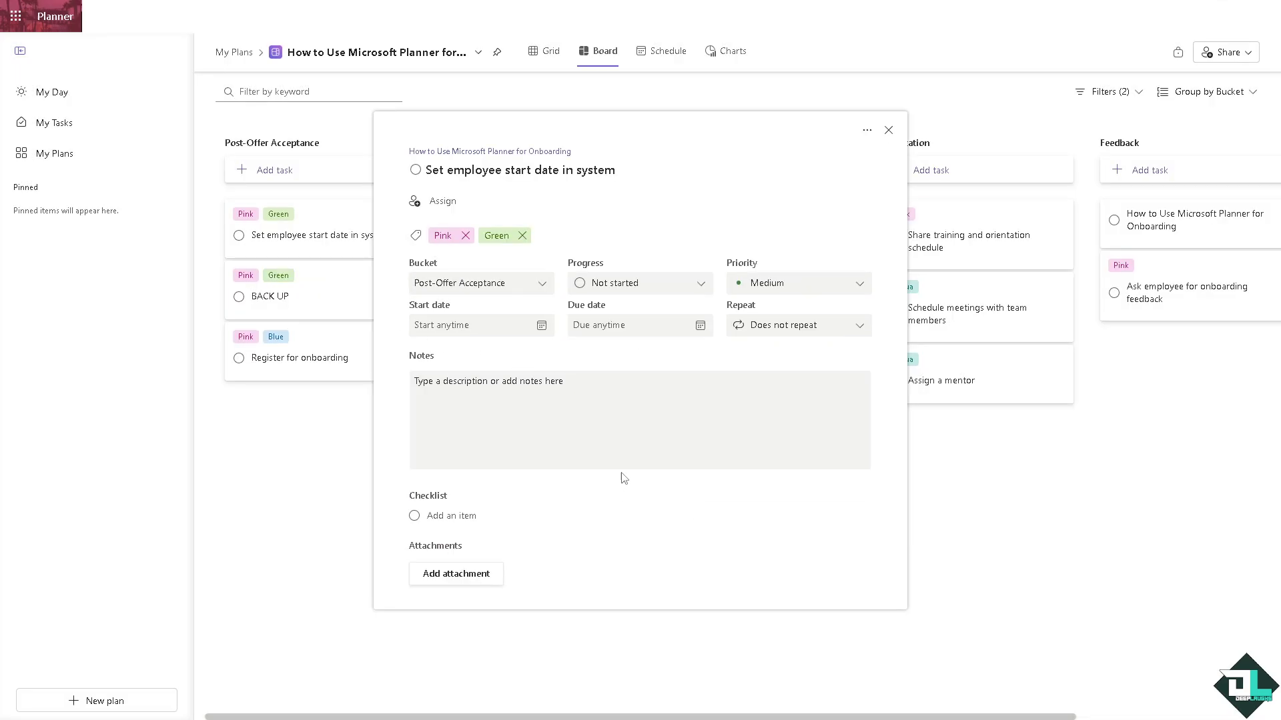
# - Add the note 'BACK UP' to the original start-date task and close its details
pyautogui.click(621, 420)
pyautogui.hotkey('ctrl', 'v')
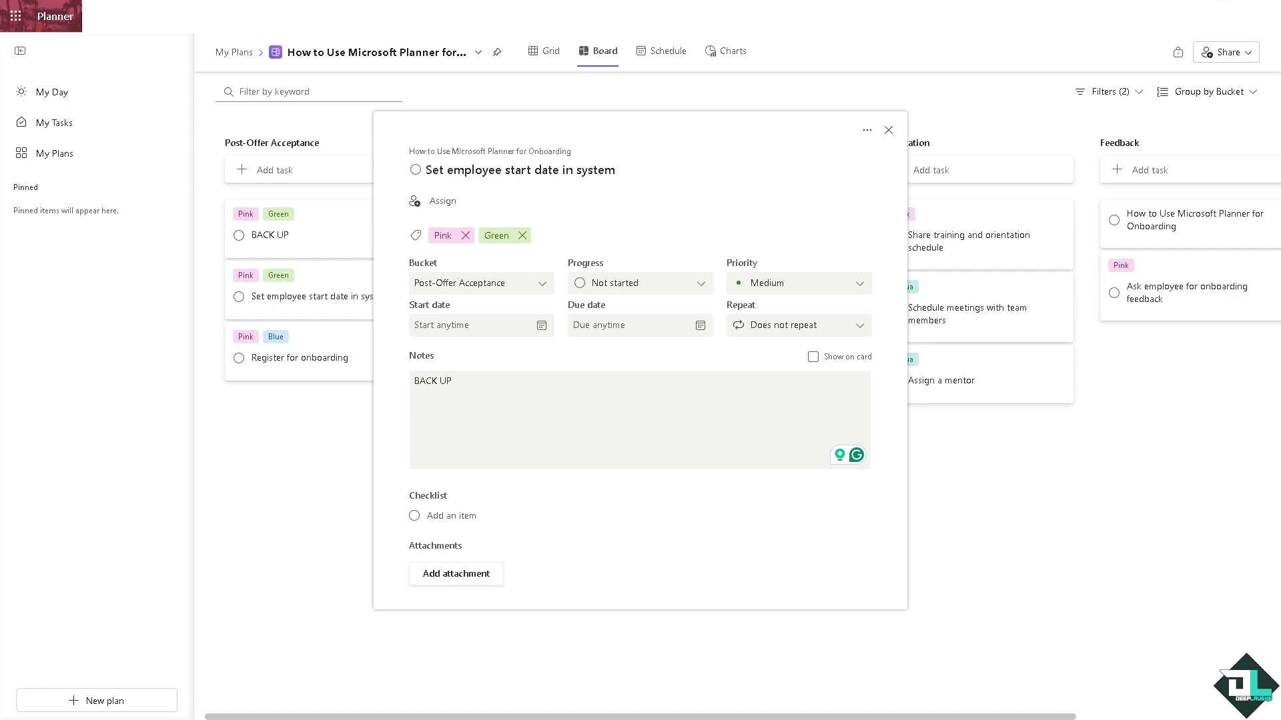
pyautogui.click(891, 131)
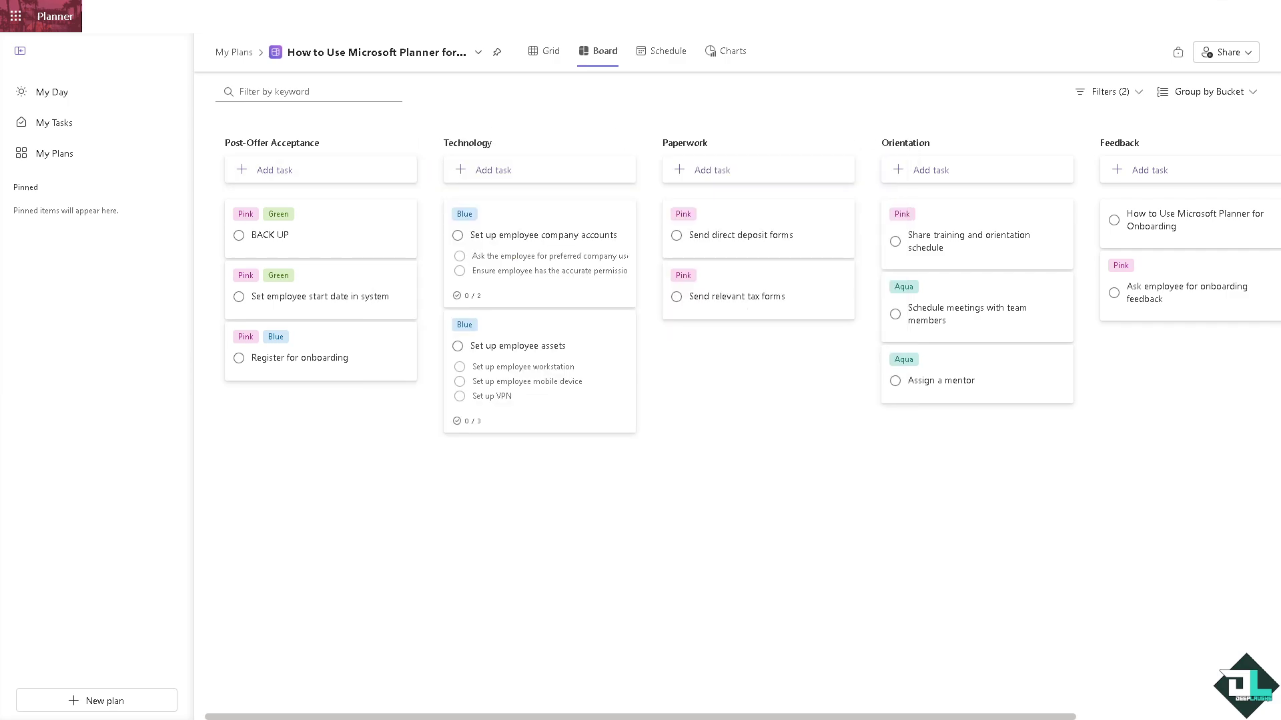